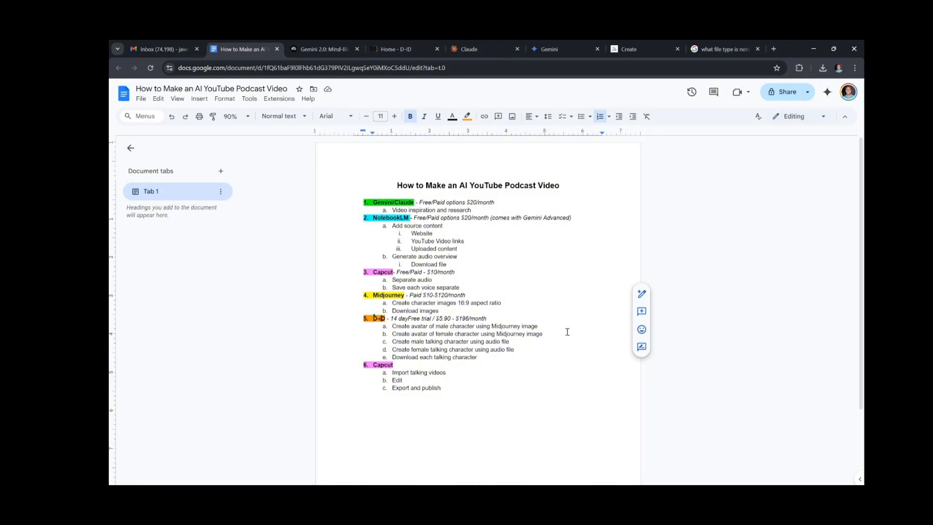
- Review the podcast workflow outline, highlighting the Gemini/Claude item and its video inspiration and research line
click(515, 258)
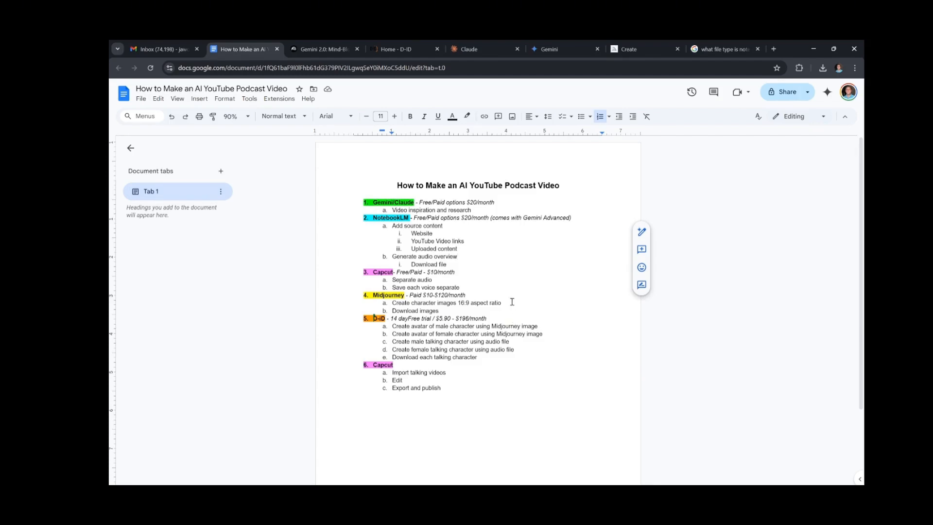
click(500, 265)
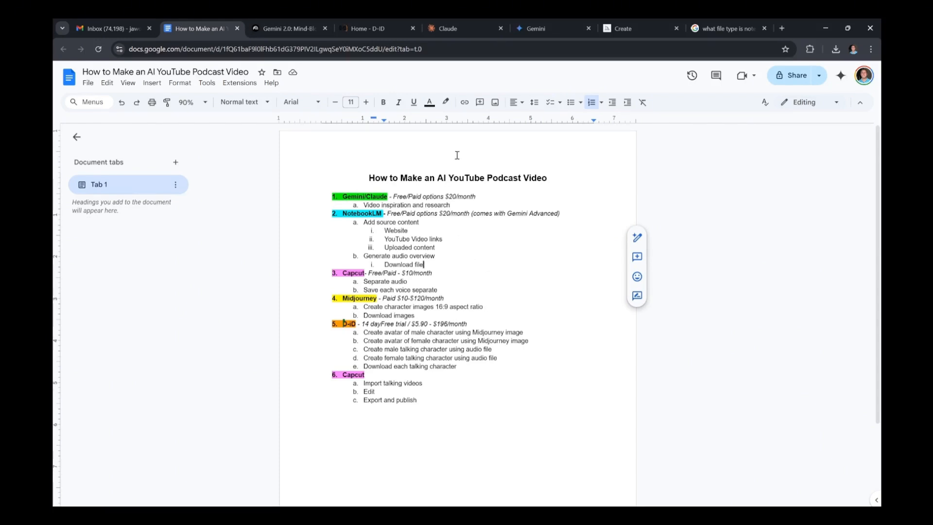
drag(342, 197, 494, 204)
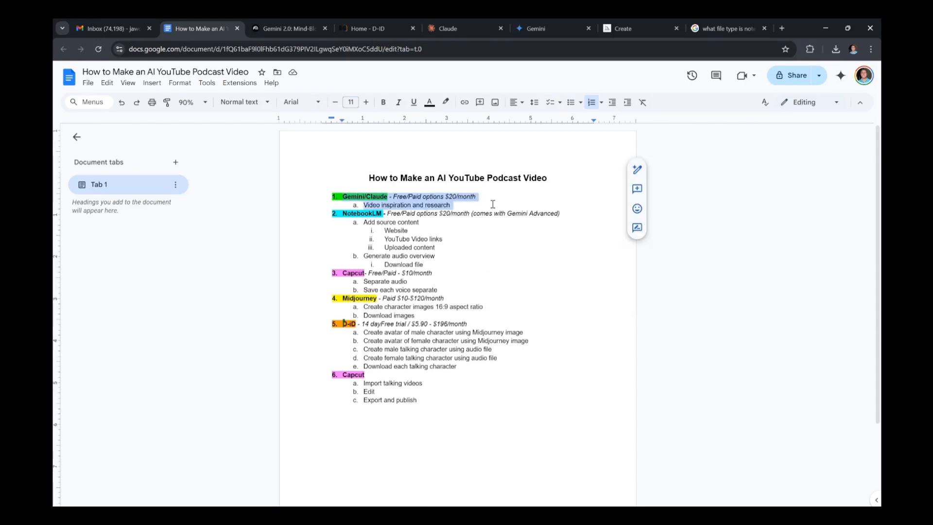
click(515, 251)
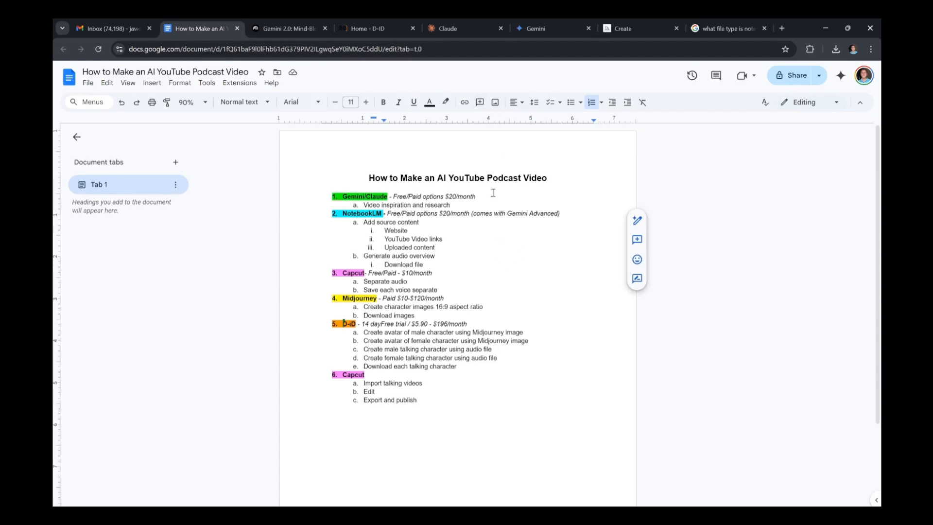
- Compare the Claude and Gemini start pages, and highlight the pricing and research text of the Gemini/Claude item in the outline
click(466, 32)
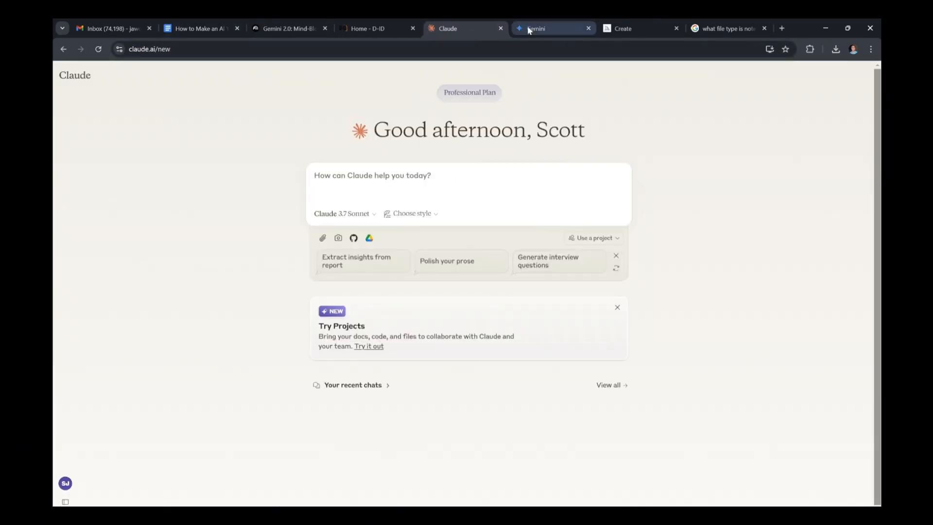
click(527, 25)
click(457, 27)
click(534, 22)
click(468, 29)
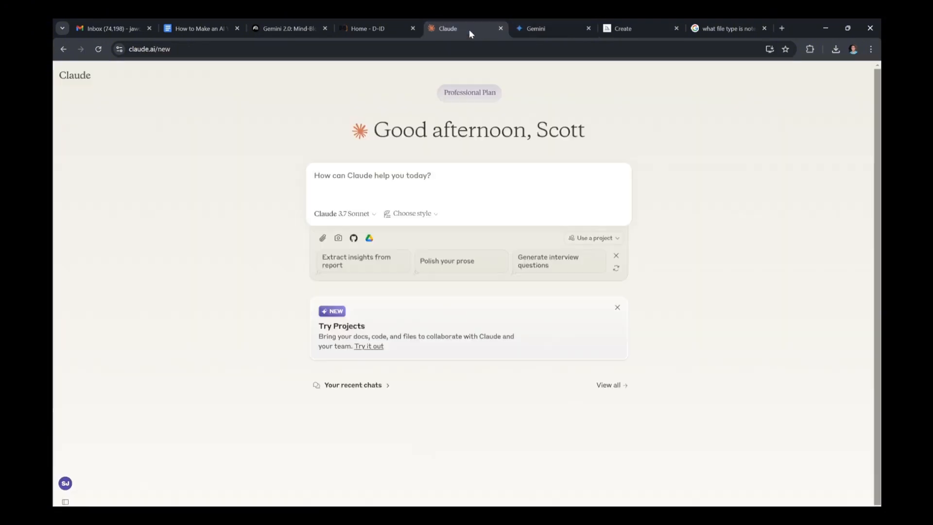
click(533, 30)
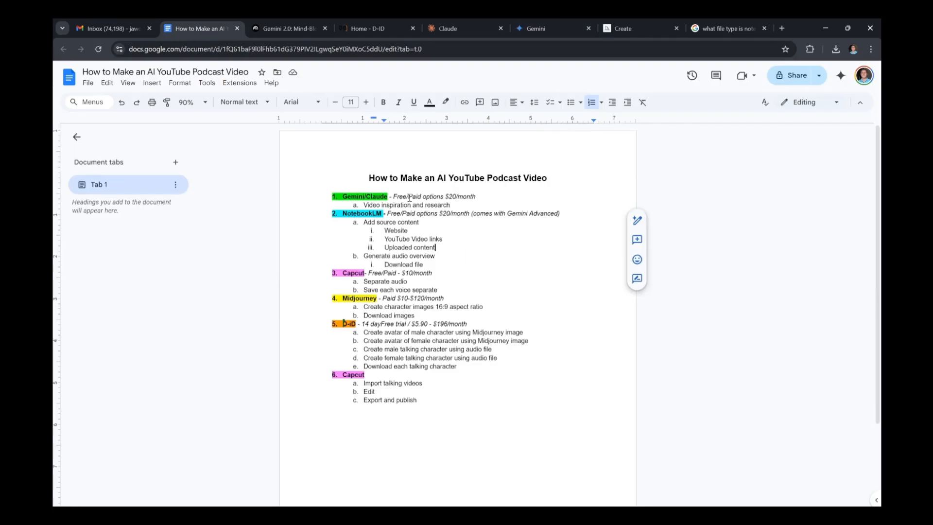
drag(407, 197, 469, 206)
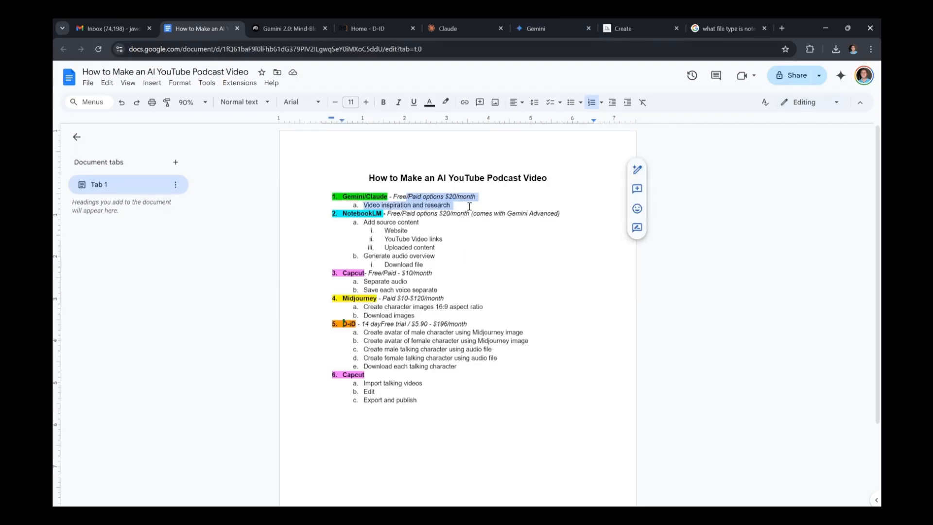
click(541, 201)
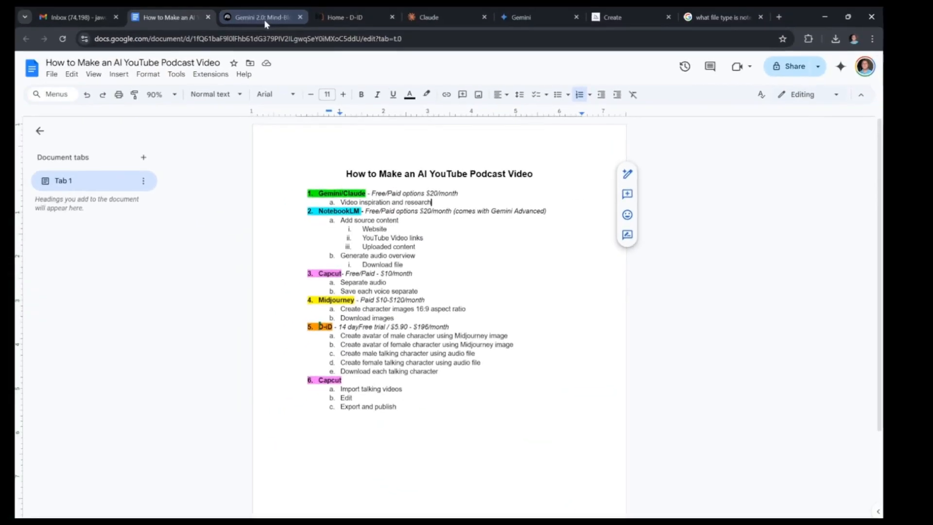
- Switch to NotebookLM and open the notebook "Gemini 2.0: Mind-Blowing AI Use Cases for Online Business" from the notebook list
click(264, 19)
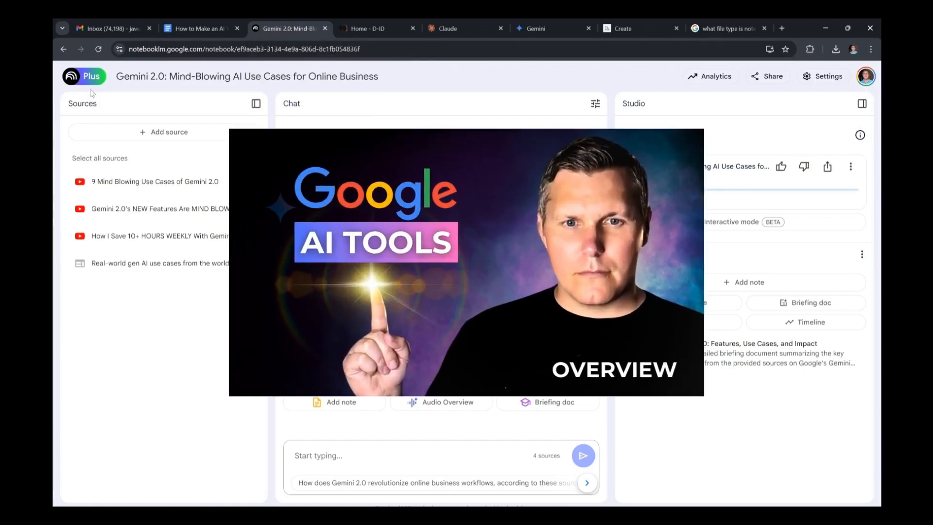
click(64, 51)
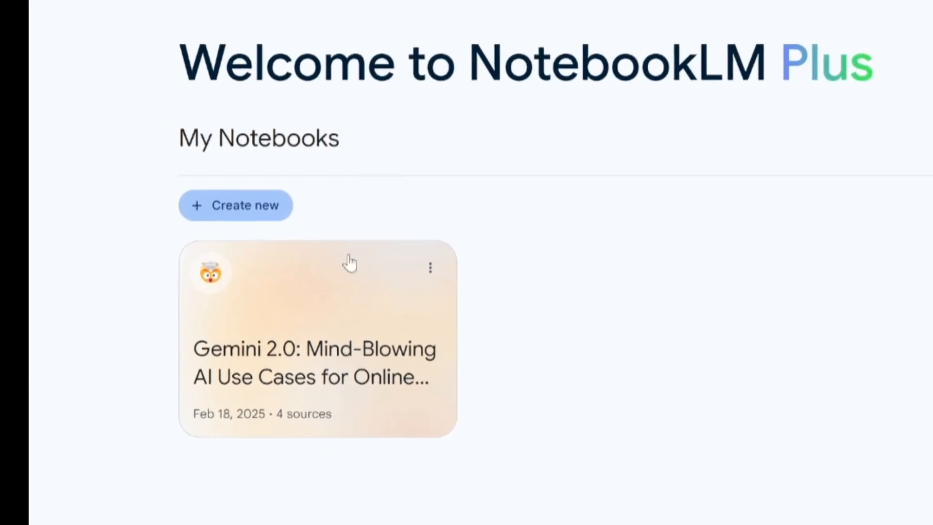
click(410, 362)
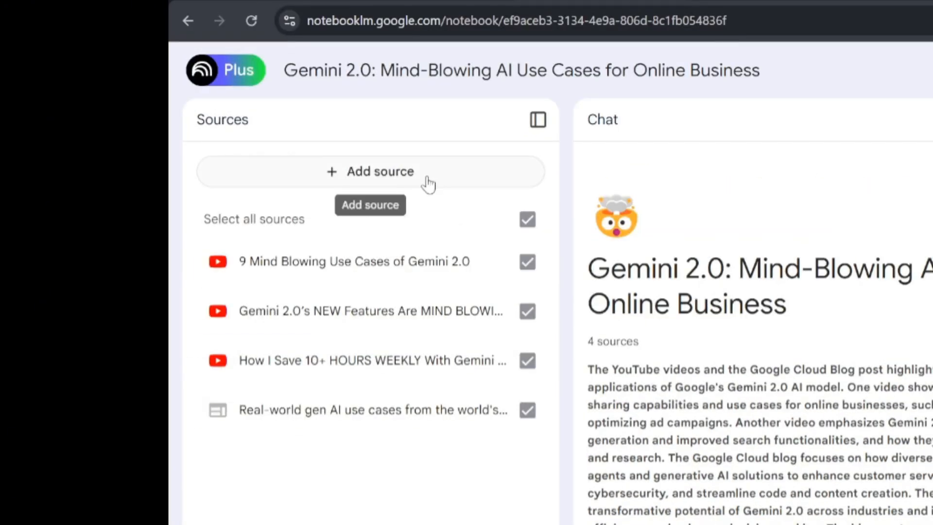
- Inspect the ways to add sources to the notebook and open the additional options of its Audio Overview
click(428, 184)
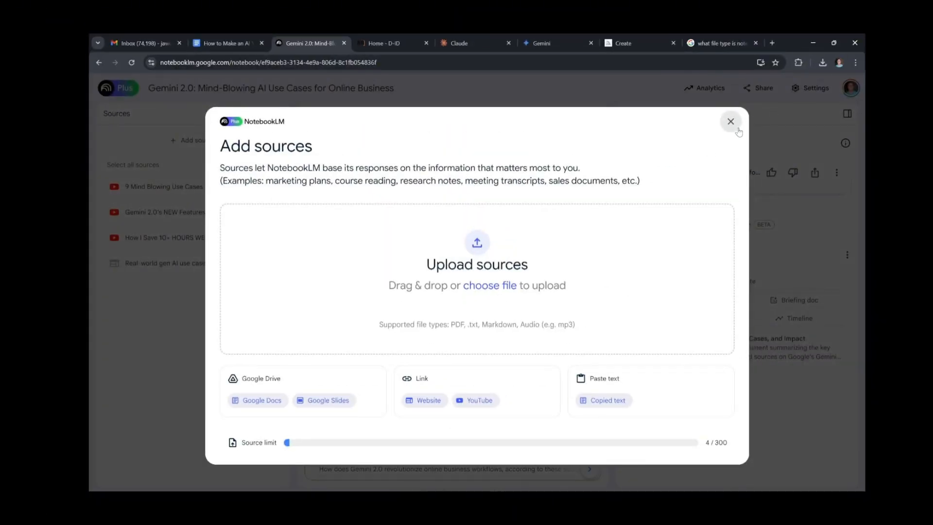
click(737, 128)
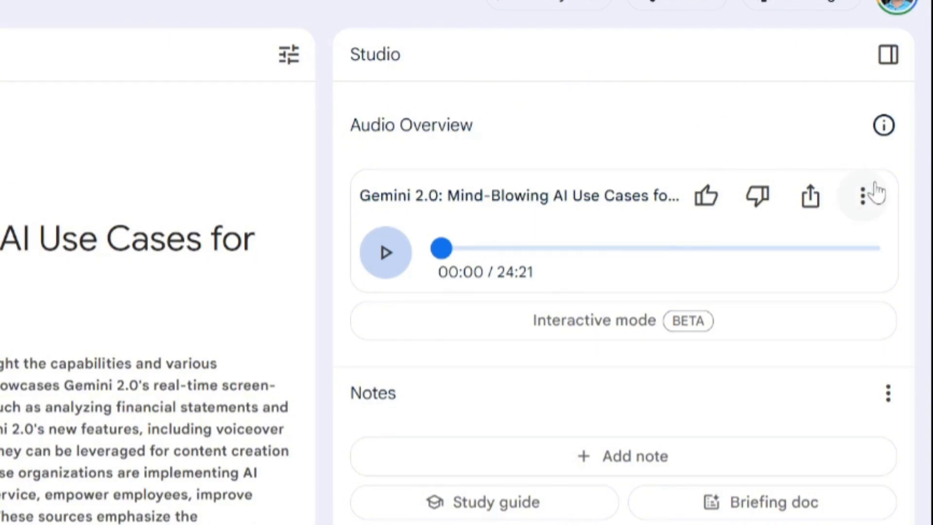
click(876, 207)
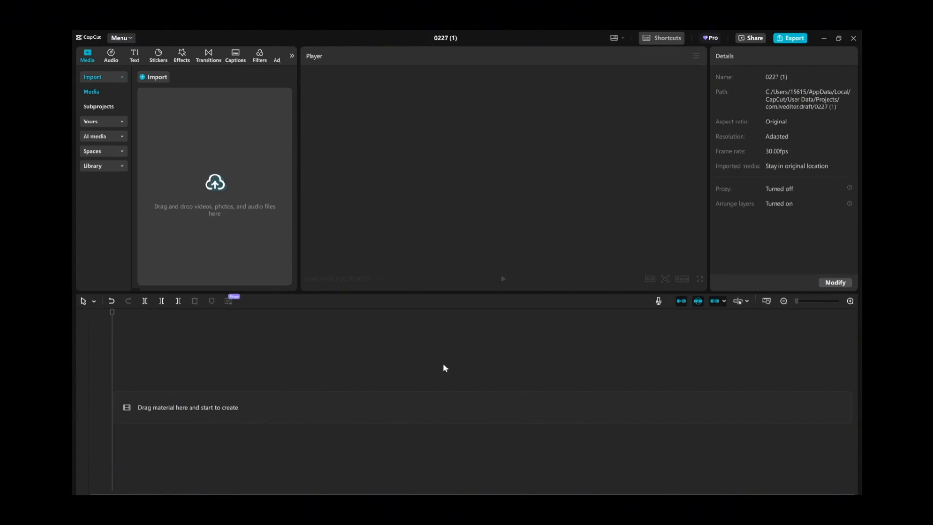
- In CapCut, import the audio file "Gemini 2 (3).0_ Mind-Blowing AI Use Cases for Online Business" from the Desktop
click(159, 77)
scroll(287, 175, down, 1)
click(284, 182)
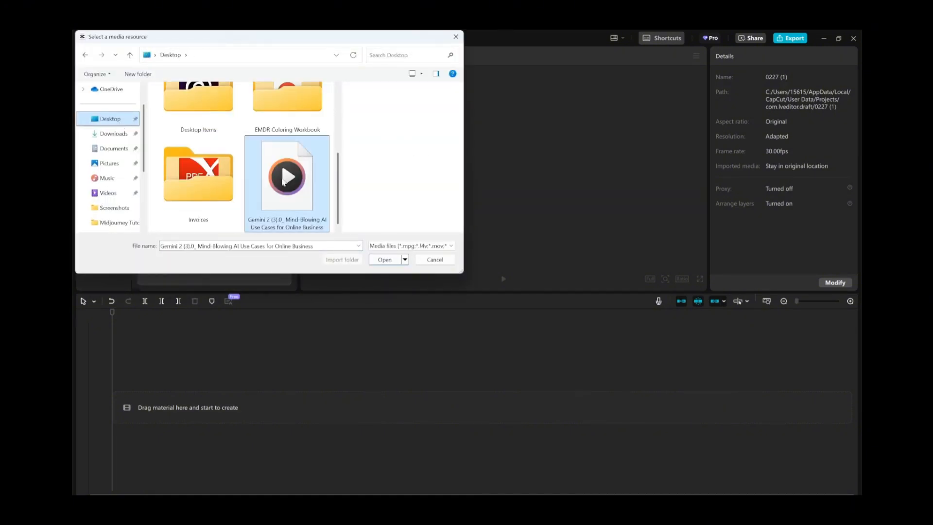
click(384, 259)
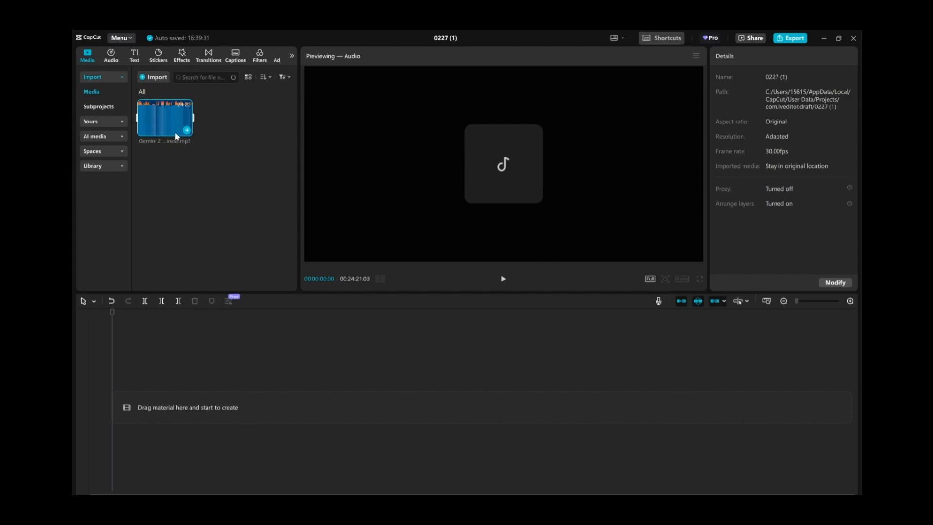
- Add the imported MP3 to the timeline and duplicate it onto a second audio track at the start
click(186, 131)
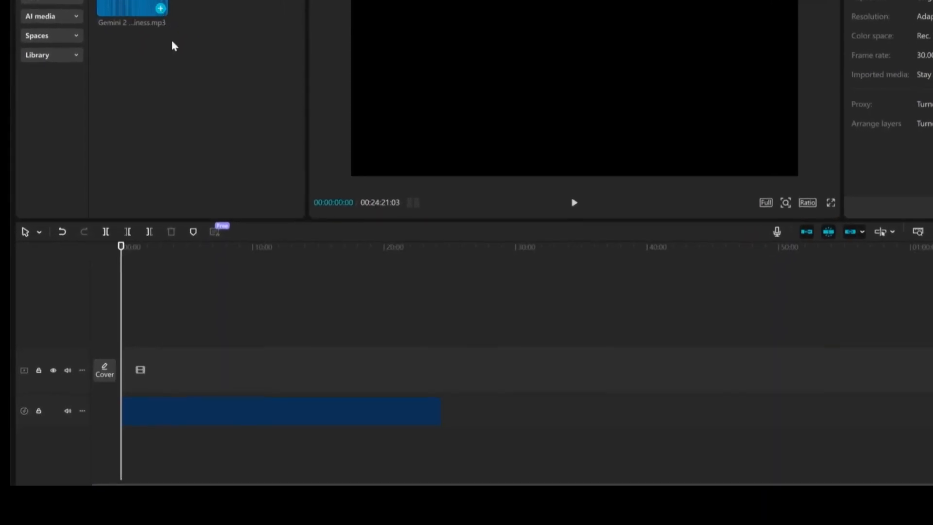
key(ctrl+c)
key(ctrl+v)
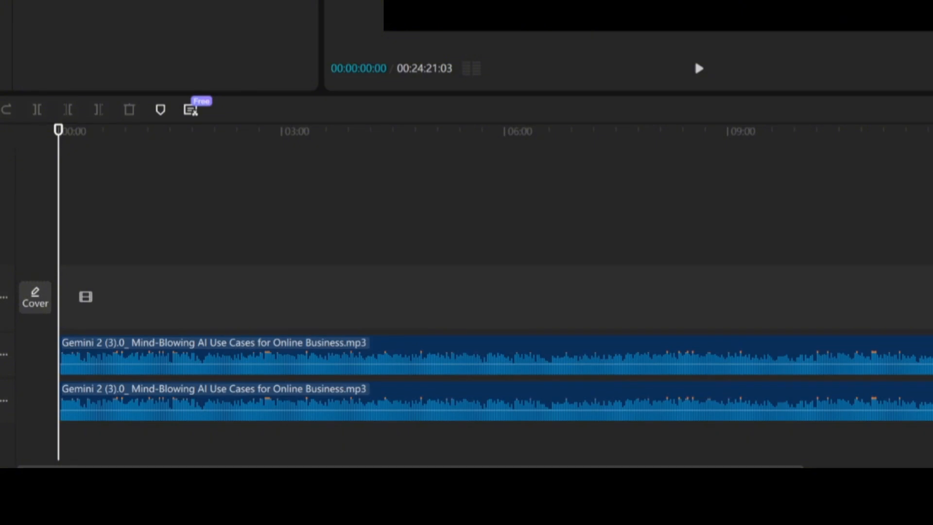
- Play and scrub through the first 40 seconds of the podcast audio to examine where each voice speaks
key(ctrl+equal)
key(ctrl+equal)
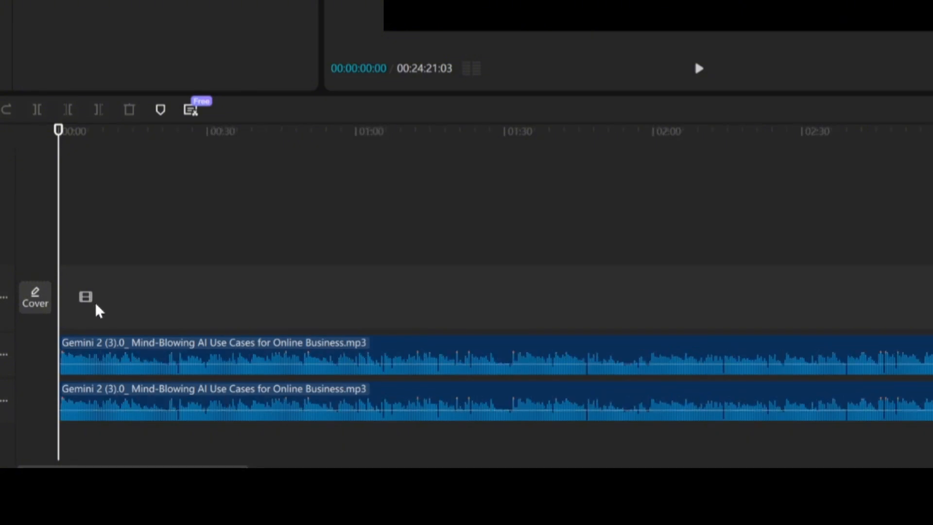
key(space)
click(131, 212)
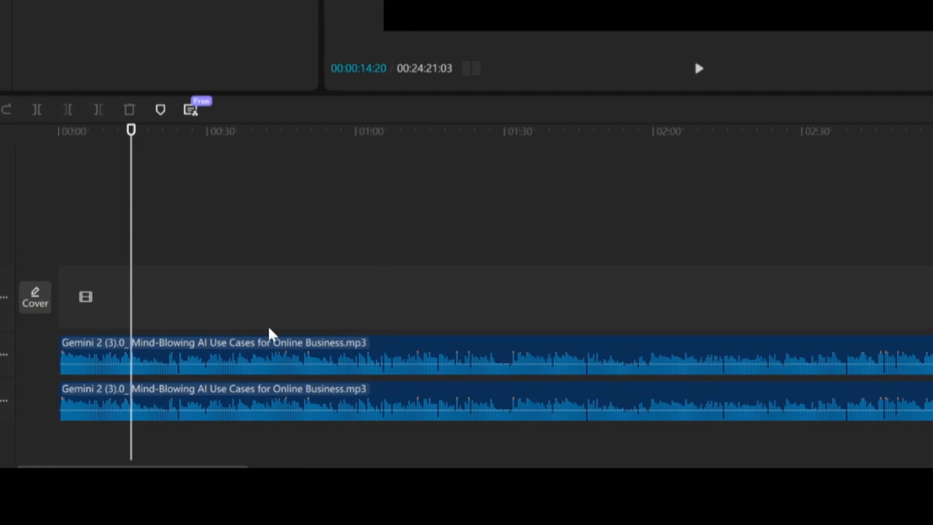
drag(131, 229, 140, 229)
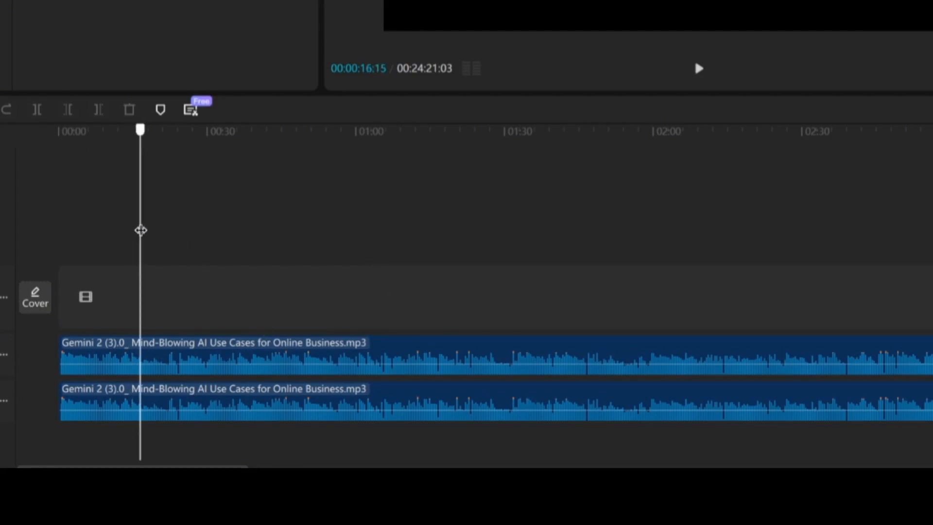
click(253, 307)
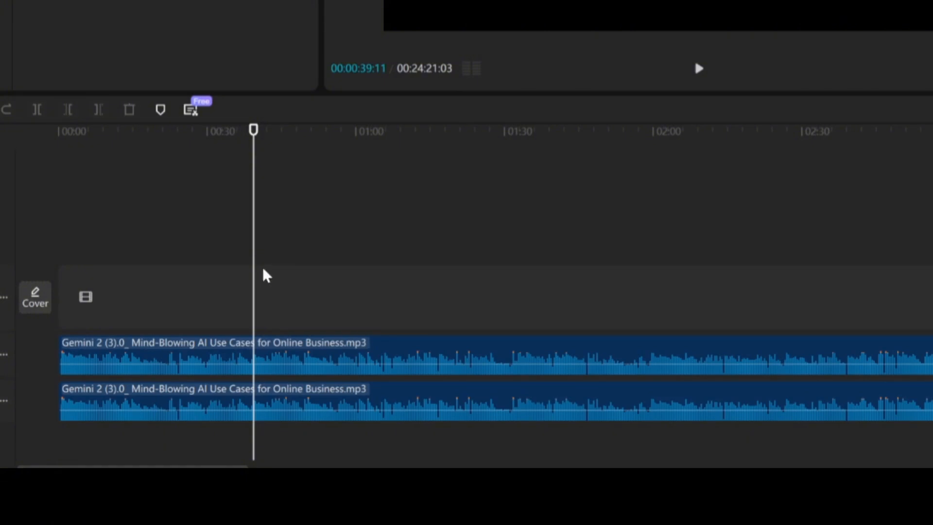
drag(253, 269, 119, 296)
click(196, 304)
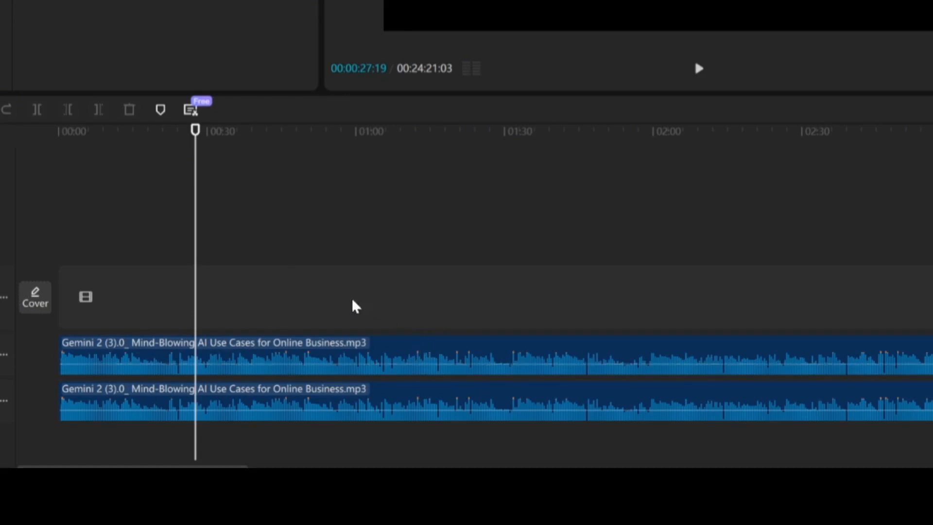
- Split the upper audio clip at 00:00:20:26 and again at 00:00:40:16
click(161, 300)
click(165, 347)
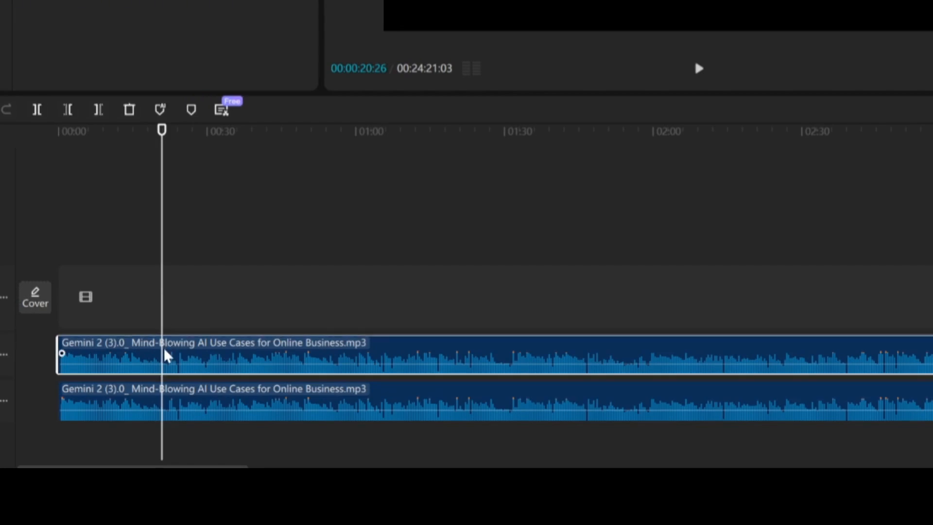
click(37, 110)
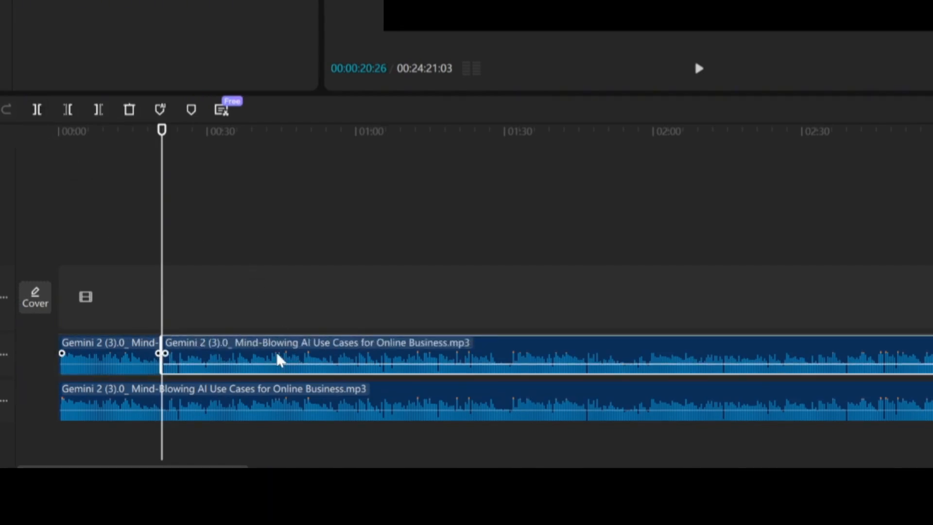
drag(160, 212, 261, 217)
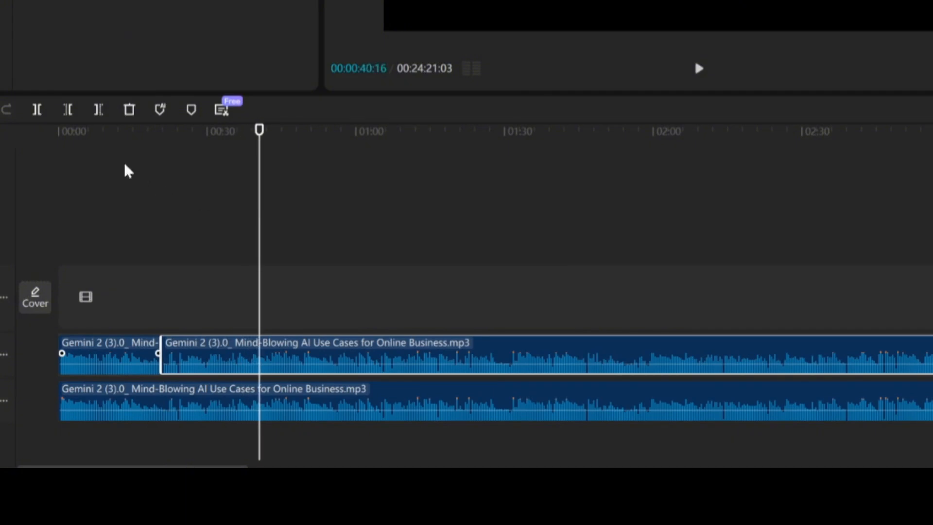
click(37, 110)
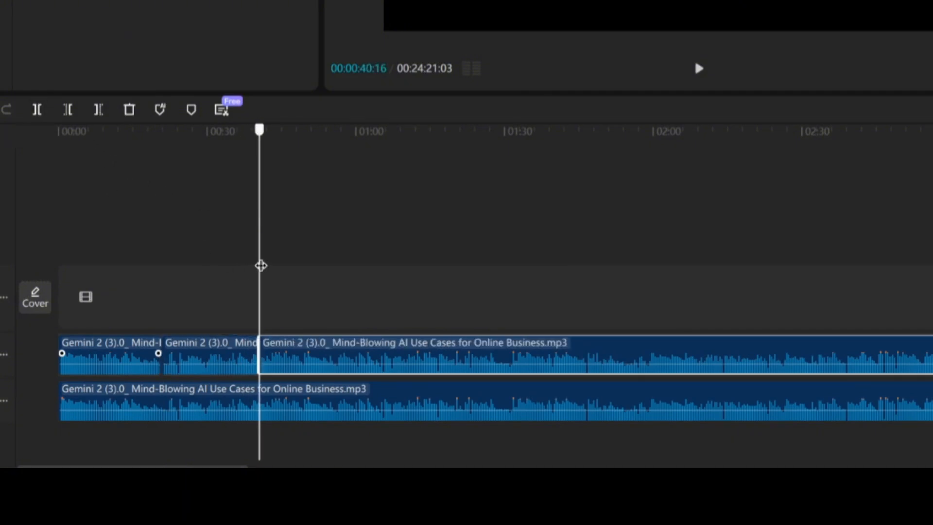
- Split the lower audio clip at the same two points, and cut both audio tracks at about 01:00
drag(259, 265, 163, 264)
click(146, 401)
click(37, 109)
drag(163, 219, 360, 219)
click(37, 109)
click(37, 110)
click(319, 356)
- On the upper audio track, delete the second segment and the stretch from about 01:00 to a new split at 00:01:25:03
click(37, 110)
drag(359, 316, 479, 318)
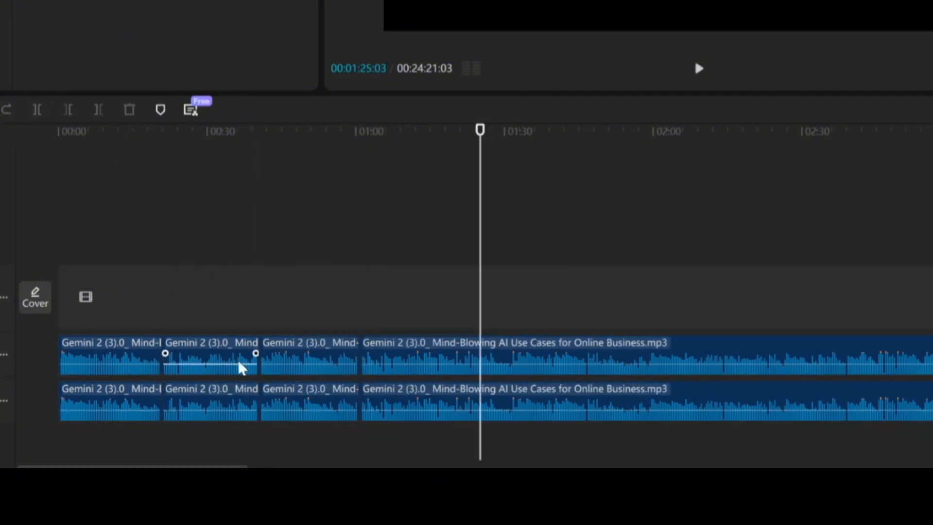
click(240, 367)
key(Delete)
click(418, 360)
click(37, 110)
click(418, 359)
key(Delete)
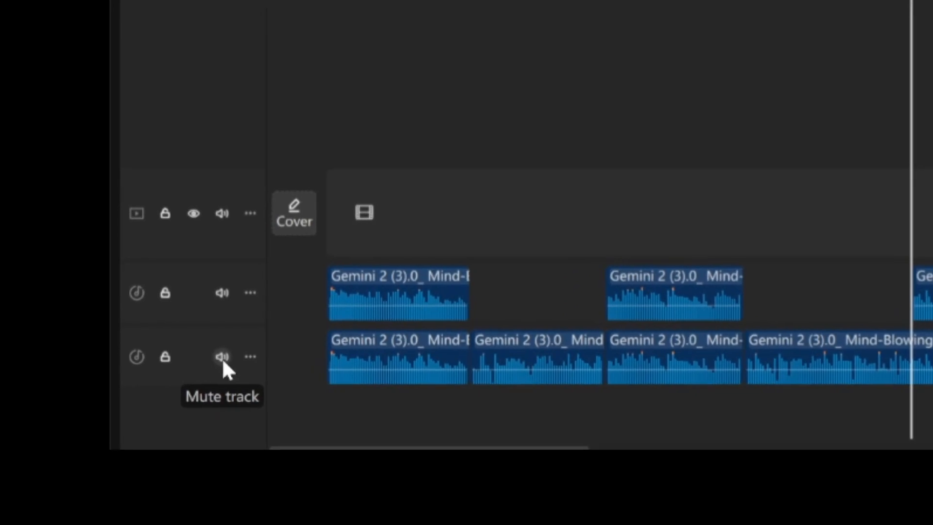
- Mute the lower audio track and configure an audio-only MP3 export with video output off, closing the settings without exporting
click(217, 358)
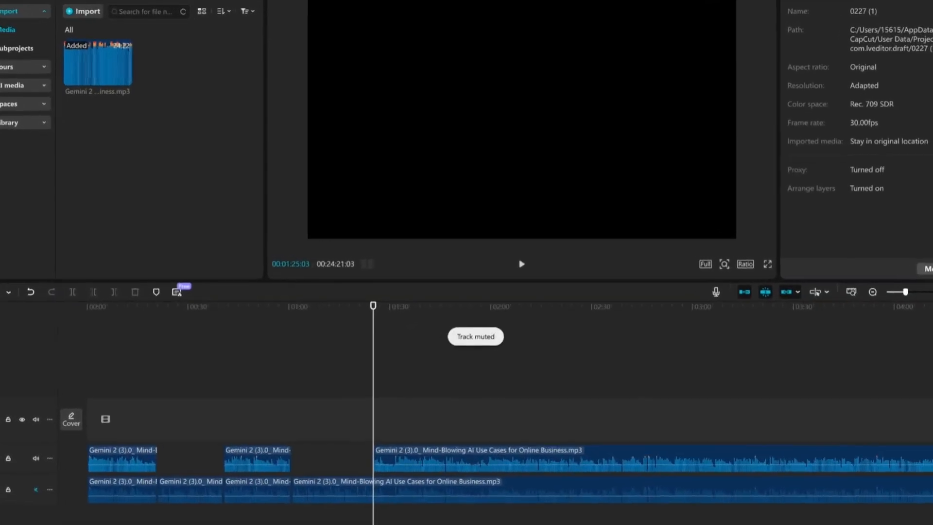
click(923, 1)
click(505, 149)
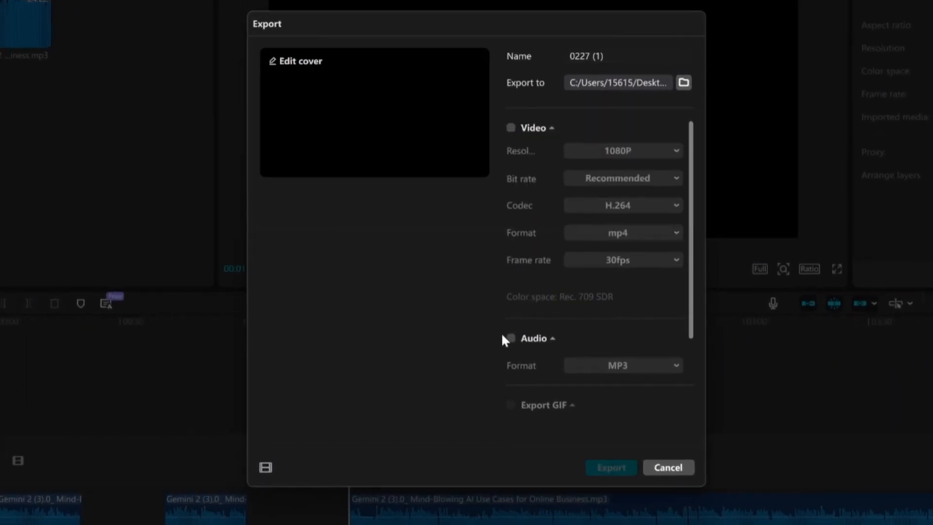
click(511, 339)
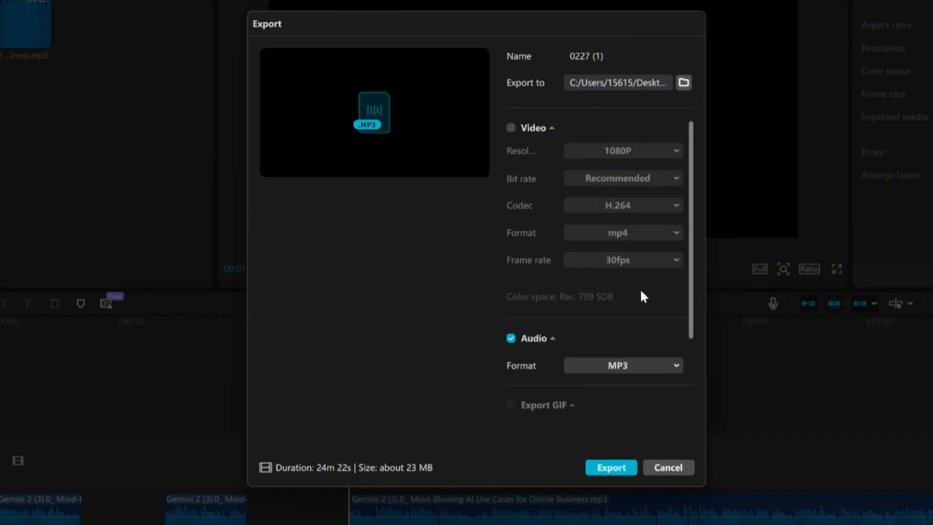
click(686, 467)
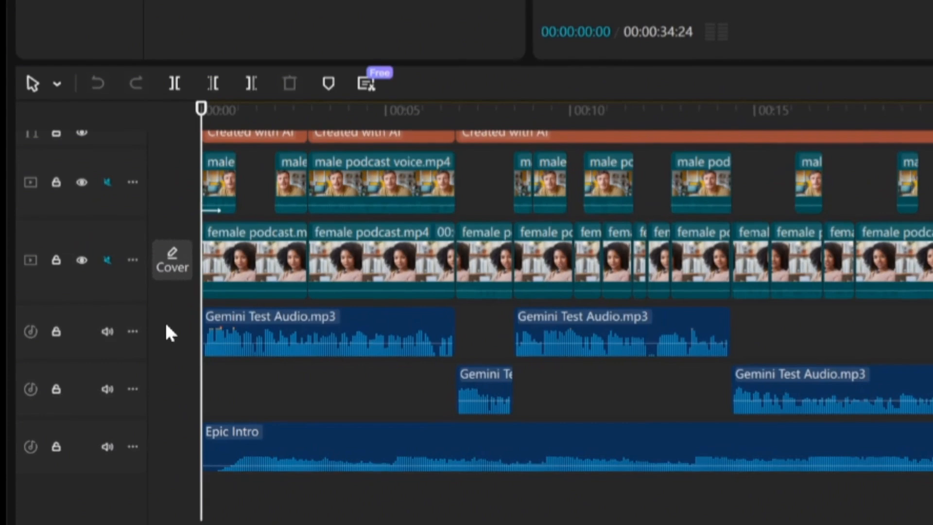
- In the finished podcast project, select the Gemini Test Audio clips of the first and then the second voice track to inspect the separation
drag(150, 334, 767, 350)
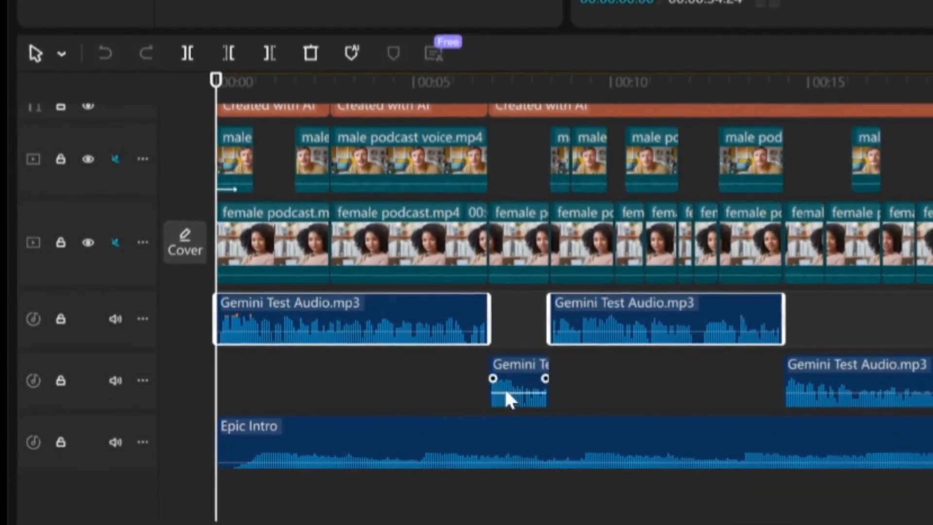
click(392, 402)
drag(330, 380, 912, 381)
drag(846, 378, 833, 388)
click(313, 387)
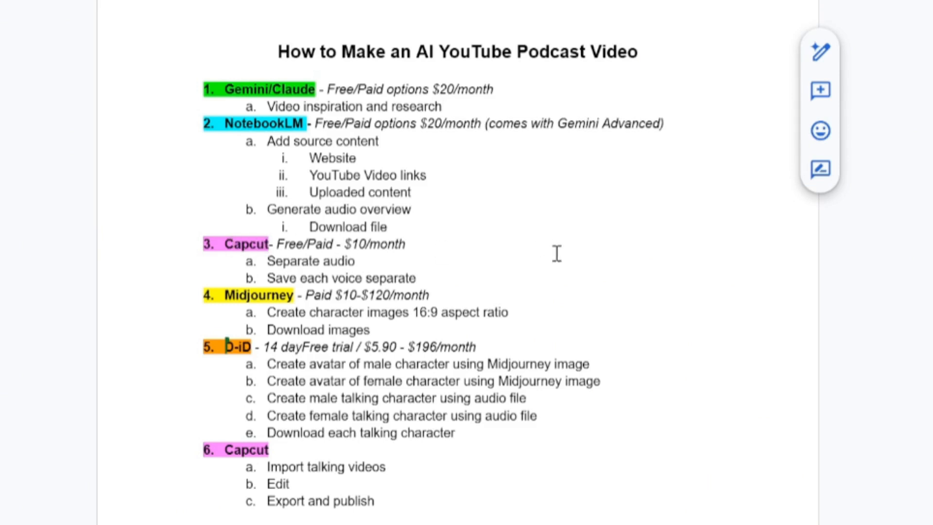
- Switch to Midjourney, look through the created photos of the woman in her home office, and open the upscaled 16:9 image
click(494, 270)
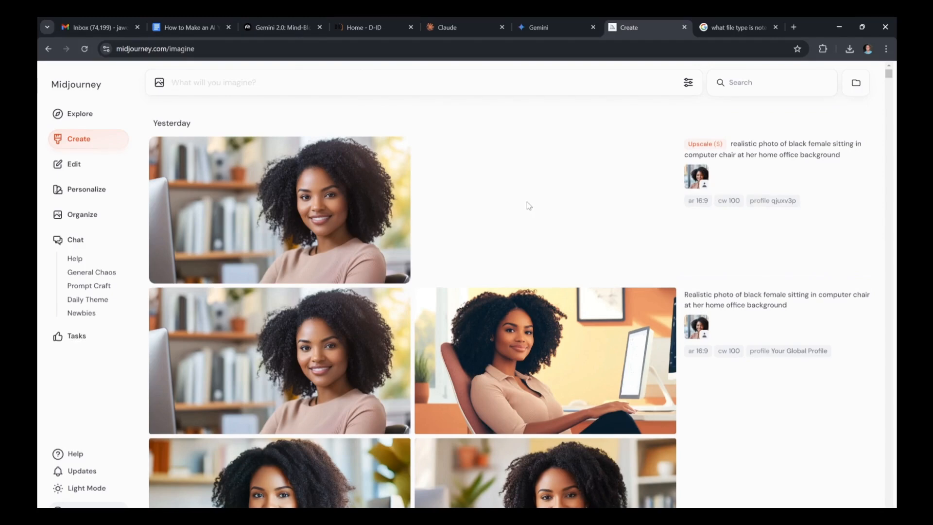
mouse_move(440, 309)
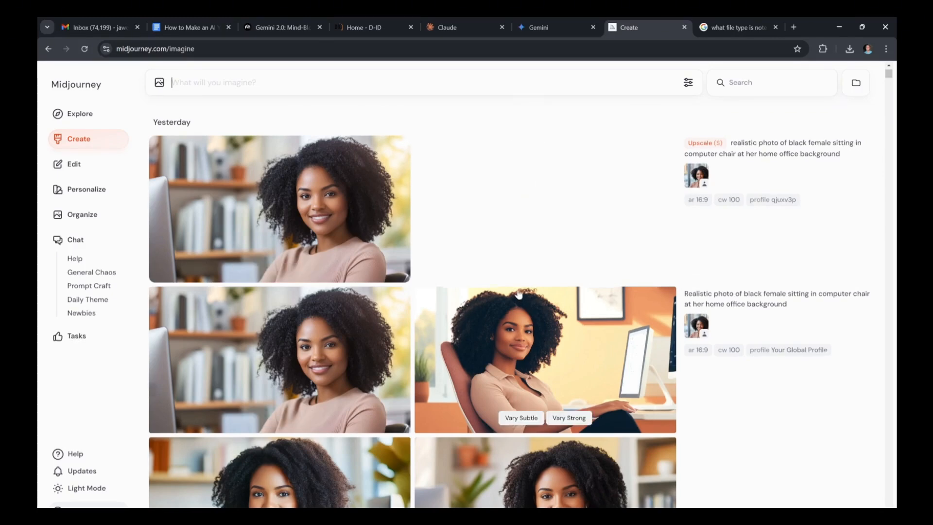
scroll(466, 340, down, 2)
scroll(481, 360, up, 2)
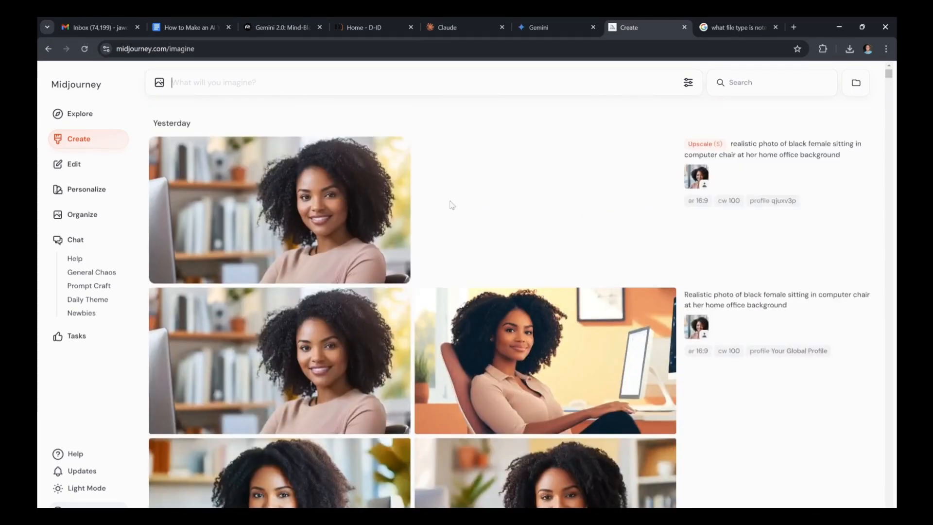
click(338, 214)
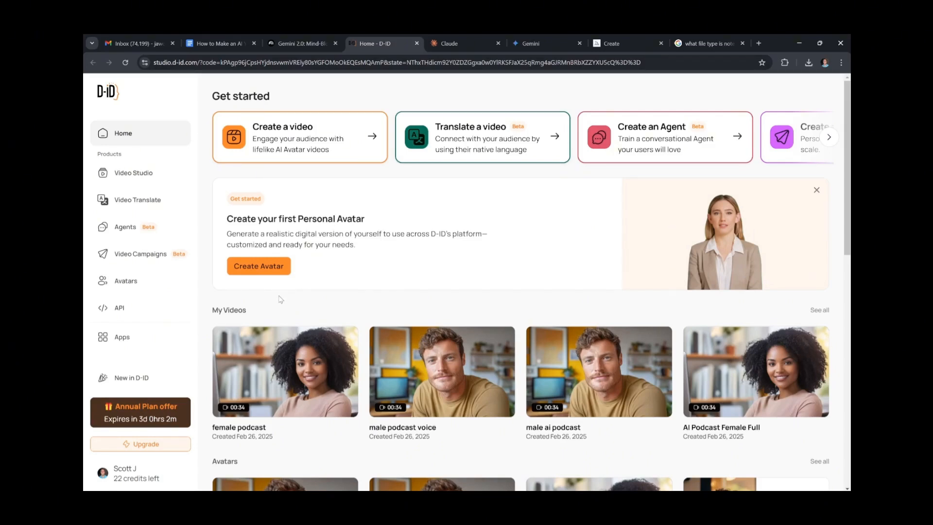
- In D-ID, create a photo avatar from the Midjourney image of the woman in the Downloads folder and dismiss any leftover file dialog
click(266, 271)
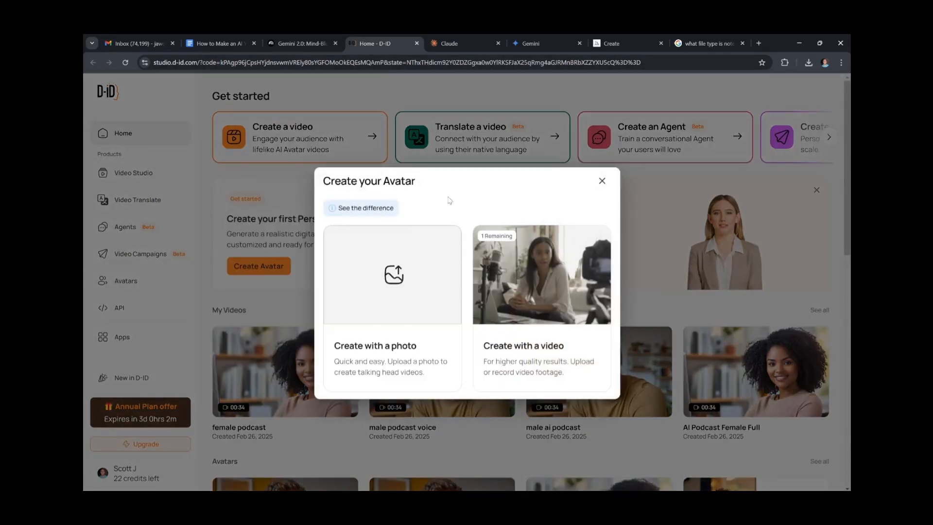
click(425, 267)
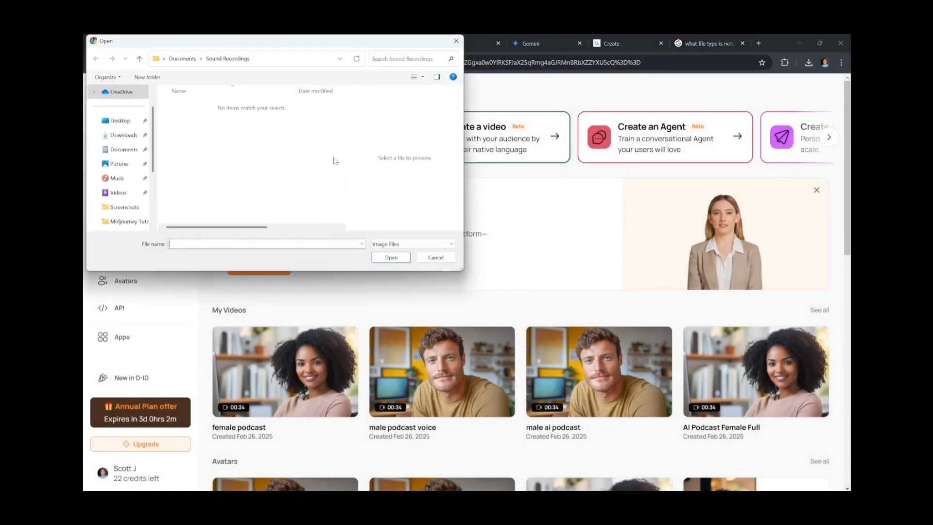
click(123, 135)
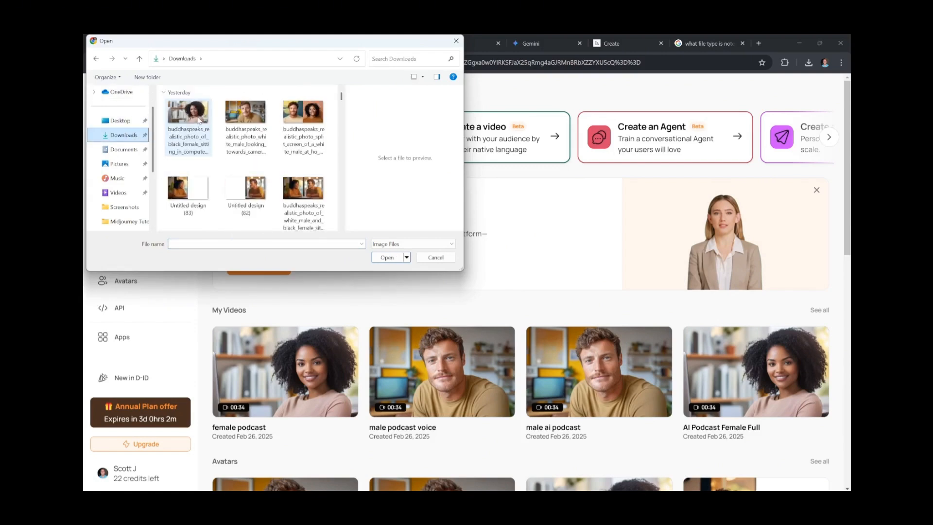
click(198, 120)
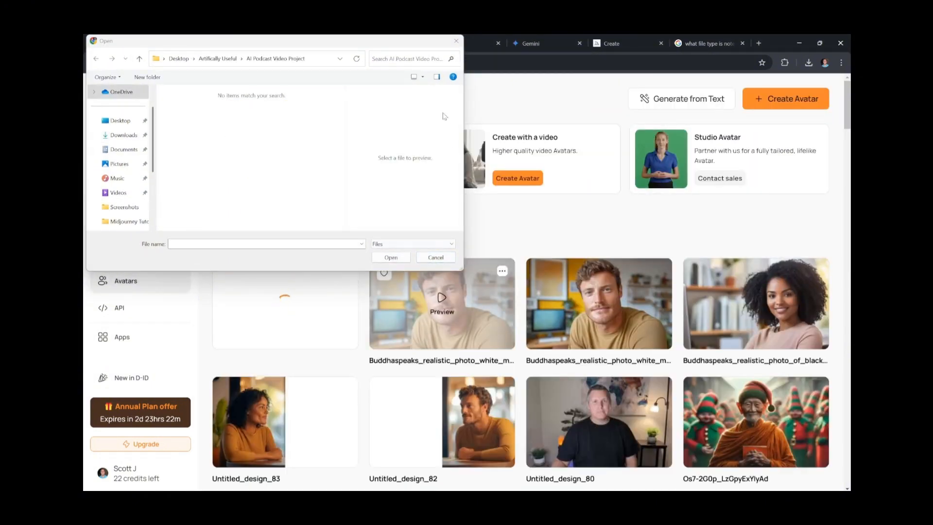
click(455, 40)
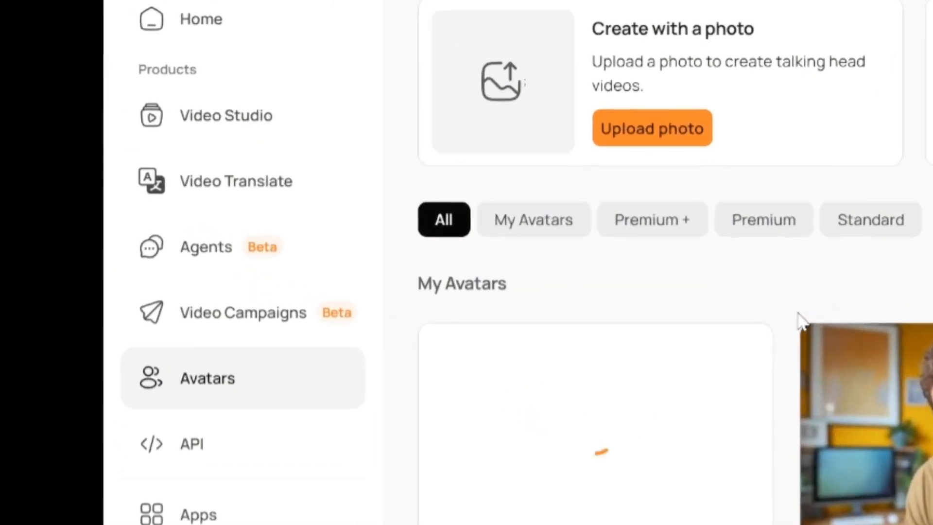
- Go to the Video Studio and start a new 16:9 video with the female home-office avatar
click(235, 125)
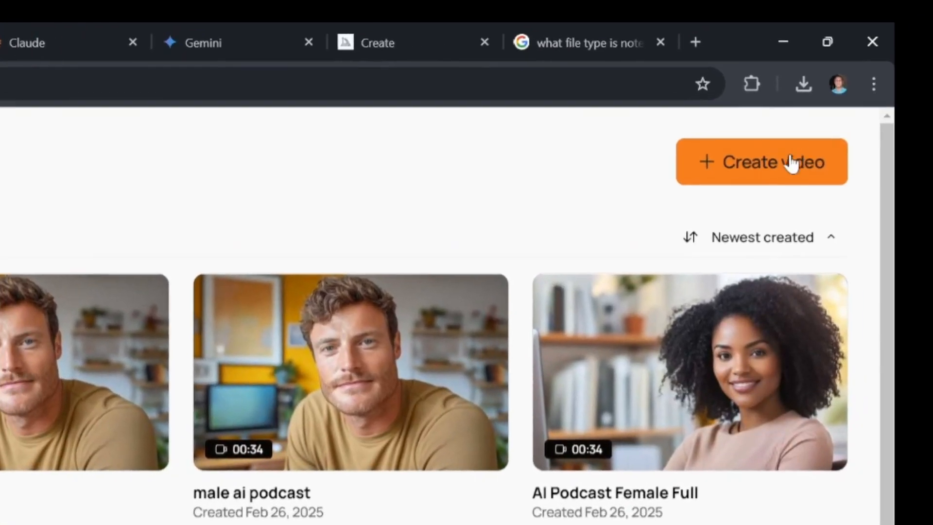
click(787, 164)
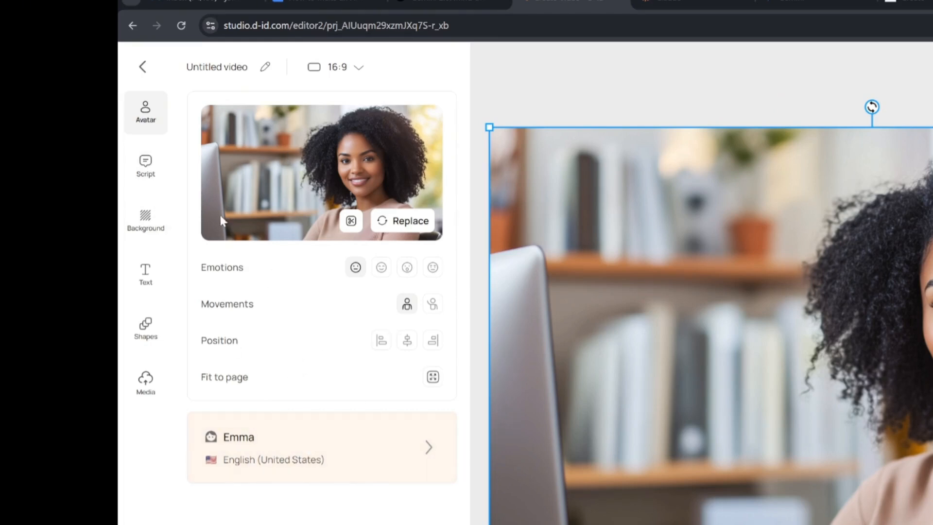
- Enter the script "Welcome to Artificially Useful", preview its voice, and switch the script source to audio
click(146, 165)
click(296, 160)
text(Welcome to Artificially Useful)
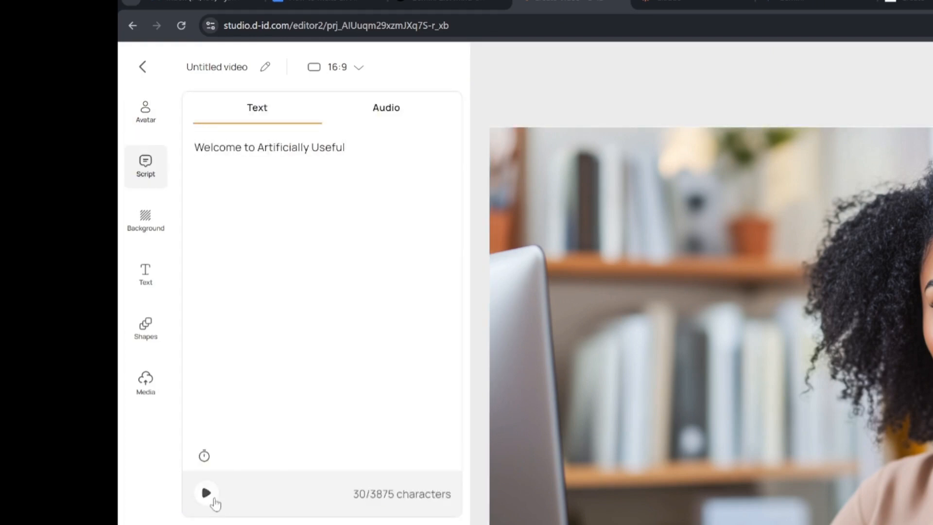
click(214, 499)
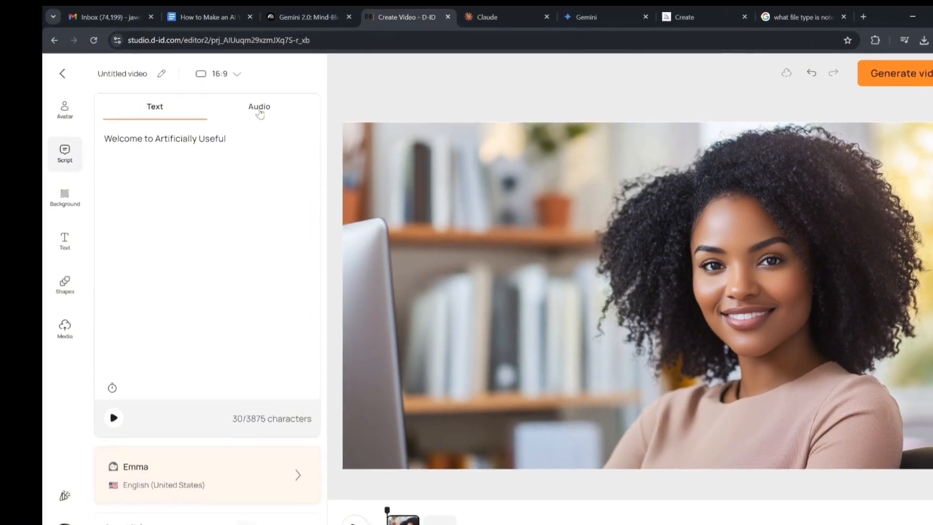
click(228, 110)
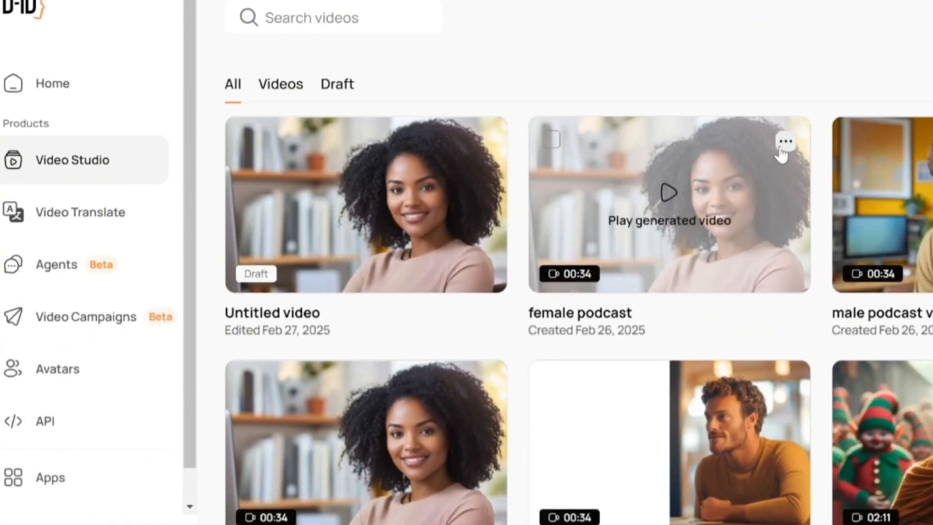
- Show the available actions, including Download, for the generated "female podcast" video and close them without choosing one
click(786, 143)
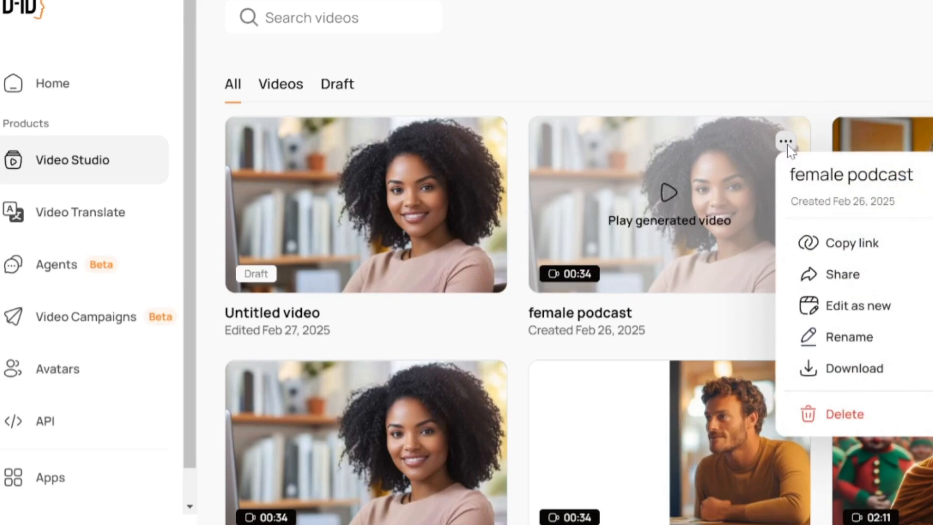
click(882, 83)
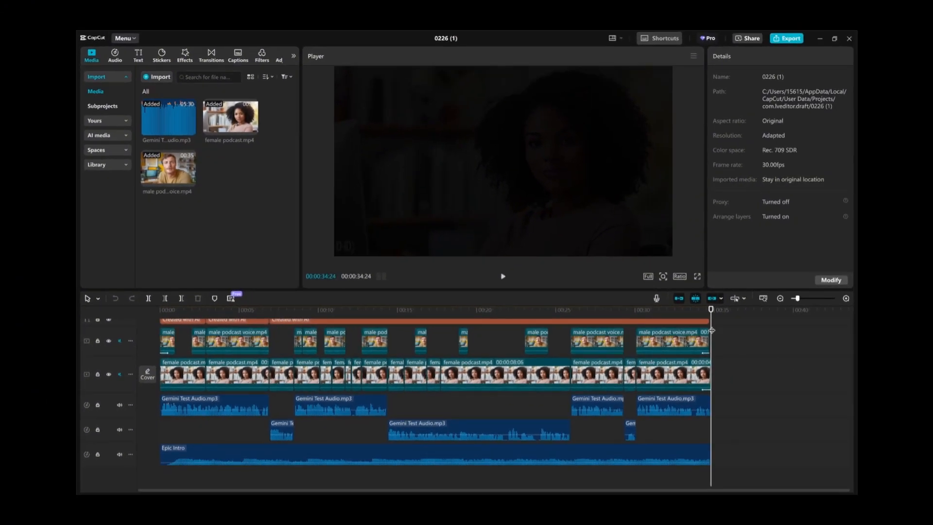
- In CapCut, return the playhead to the start of the podcast project, review its timeline tracks, and play the edited video
drag(711, 331, 133, 312)
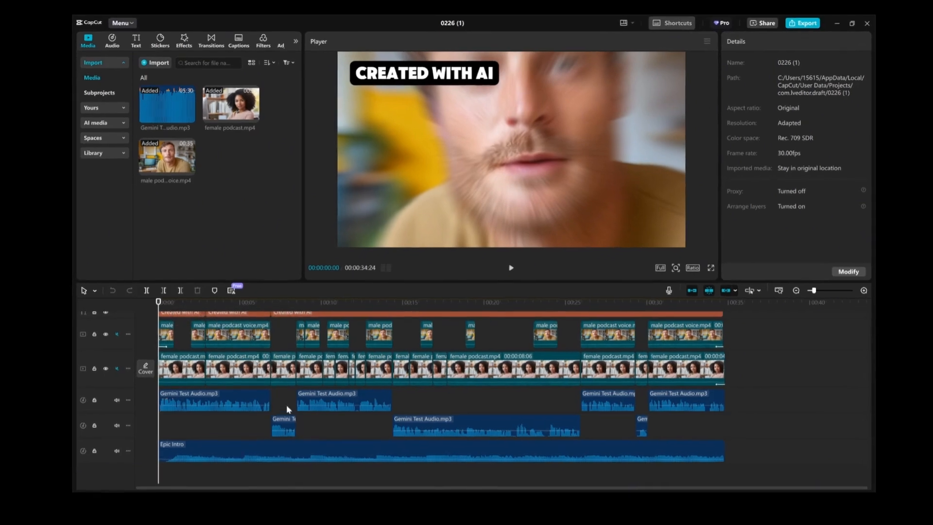
scroll(287, 404, up, 2)
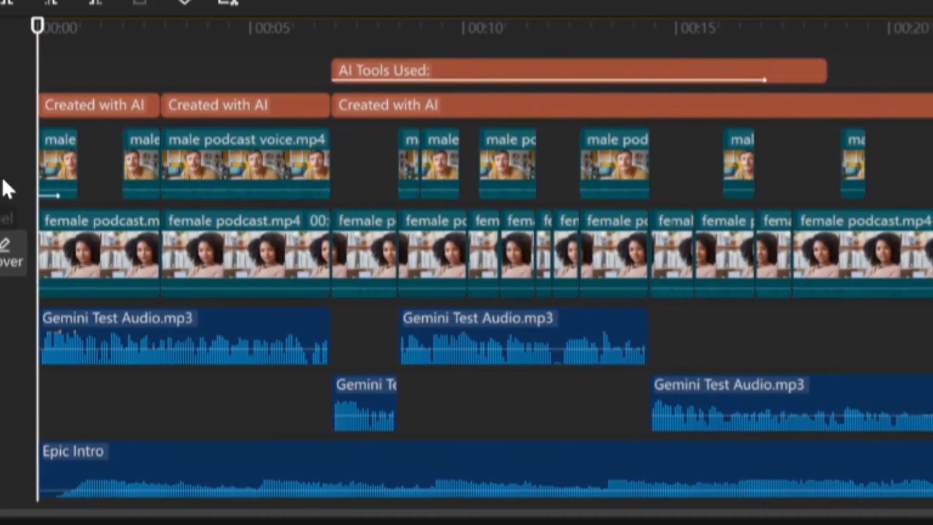
right_click(28, 189)
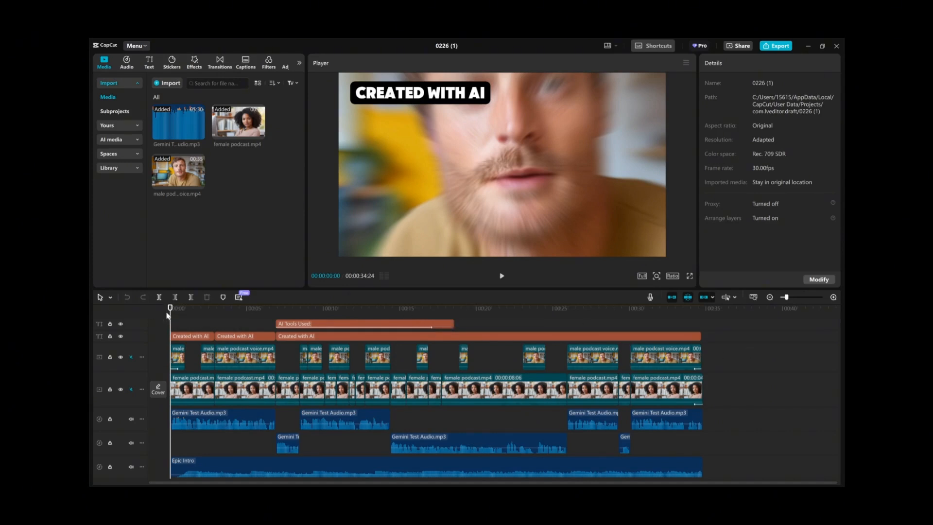
key(space)
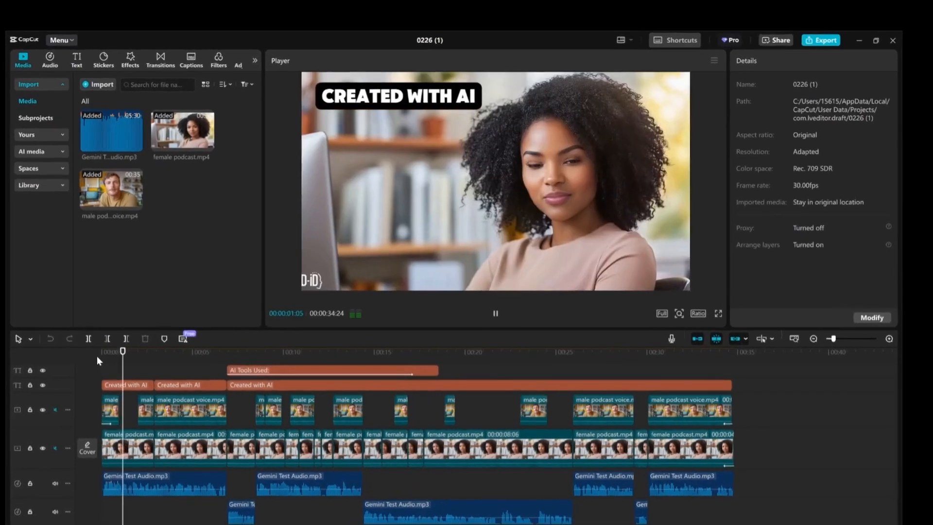